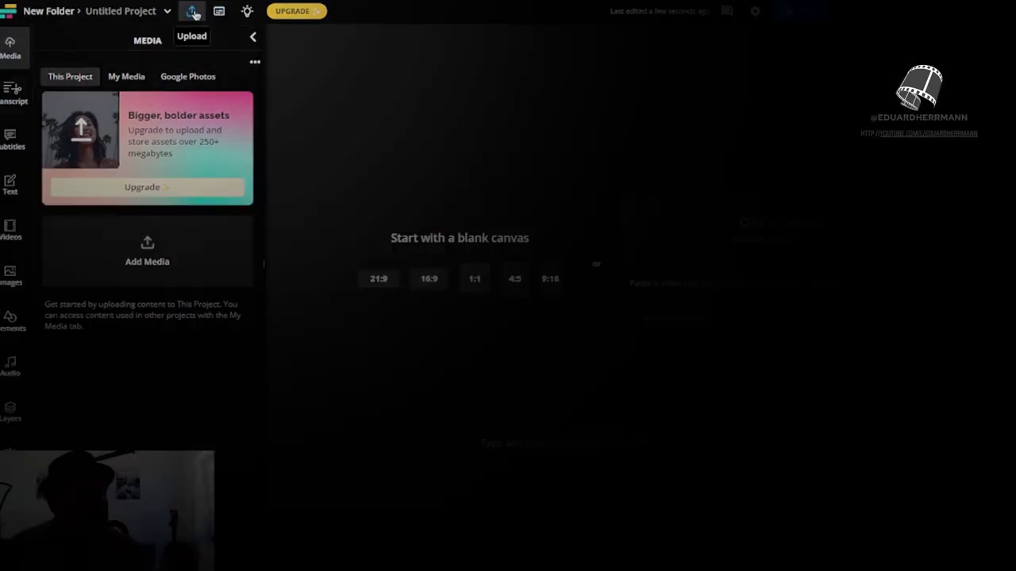
# Step: Start uploading the drone video file into the Kapwing project
pyautogui.click(193, 12)
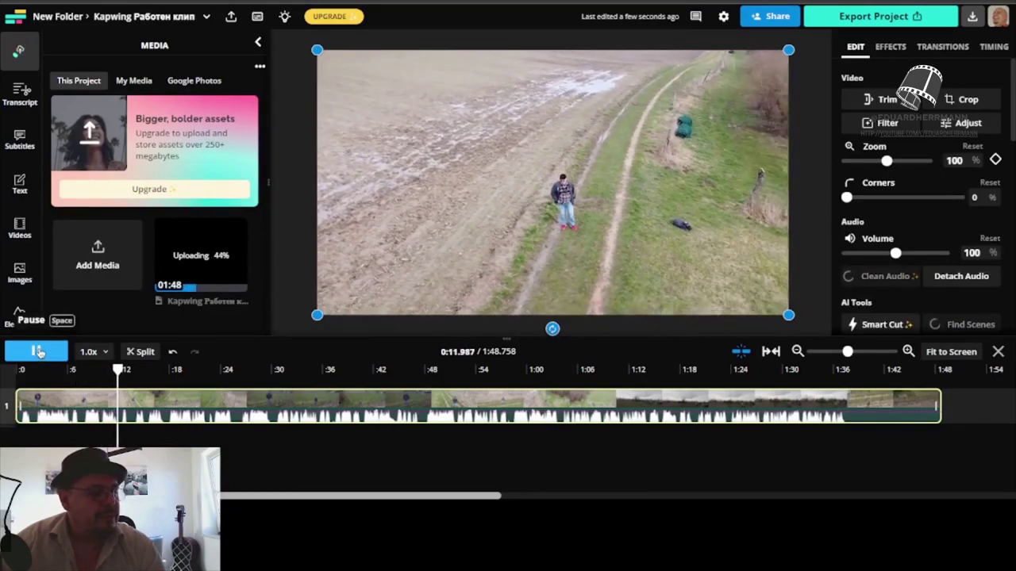
pyautogui.click(37, 352)
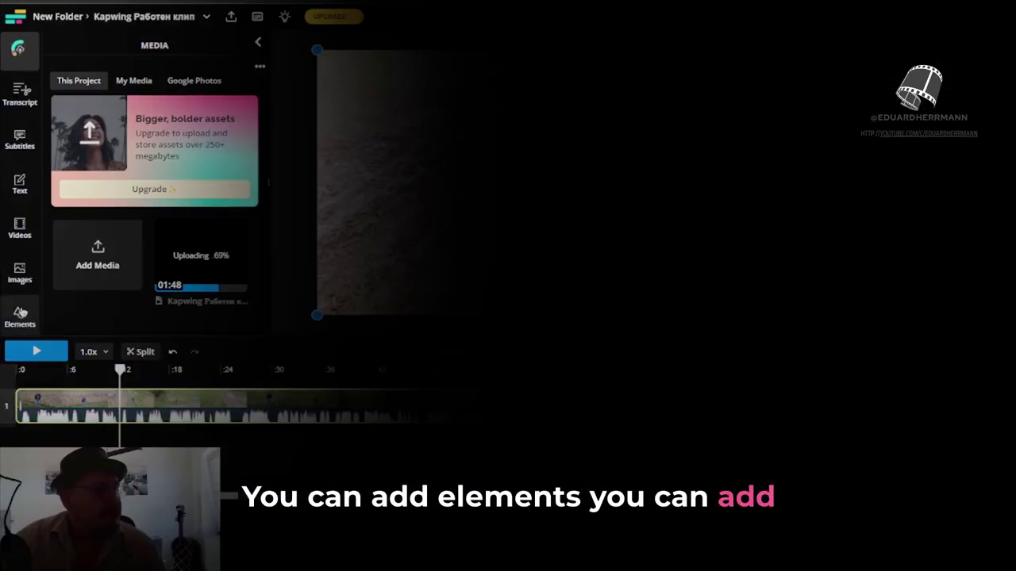
pyautogui.click(20, 313)
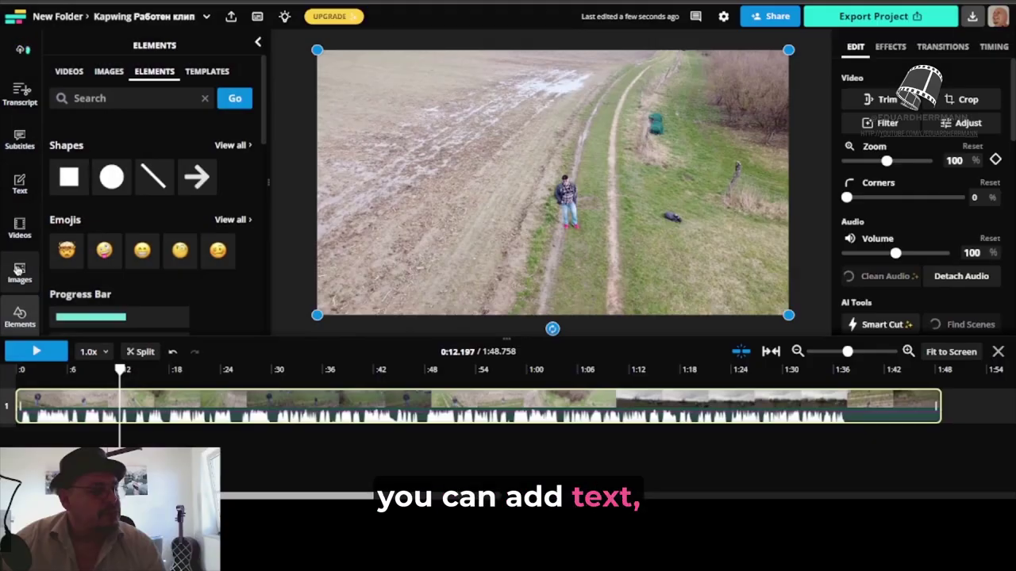
pyautogui.click(19, 270)
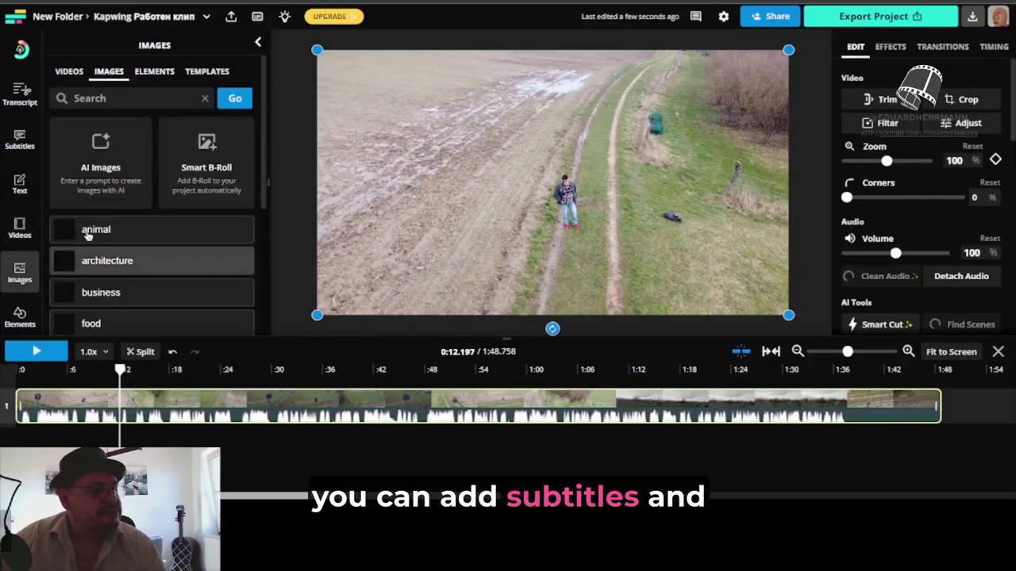
pyautogui.click(20, 225)
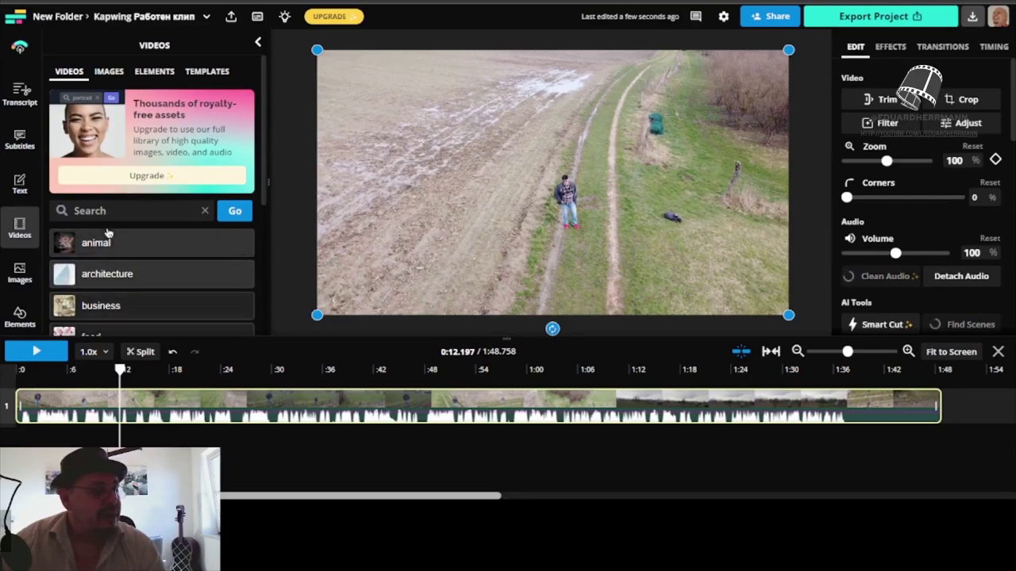
pyautogui.click(20, 184)
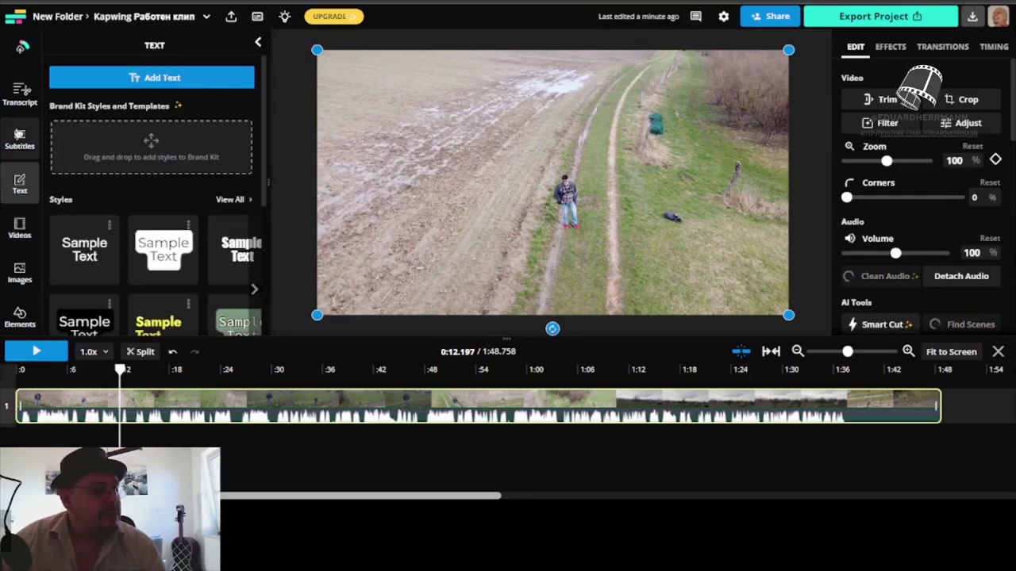
pyautogui.click(19, 135)
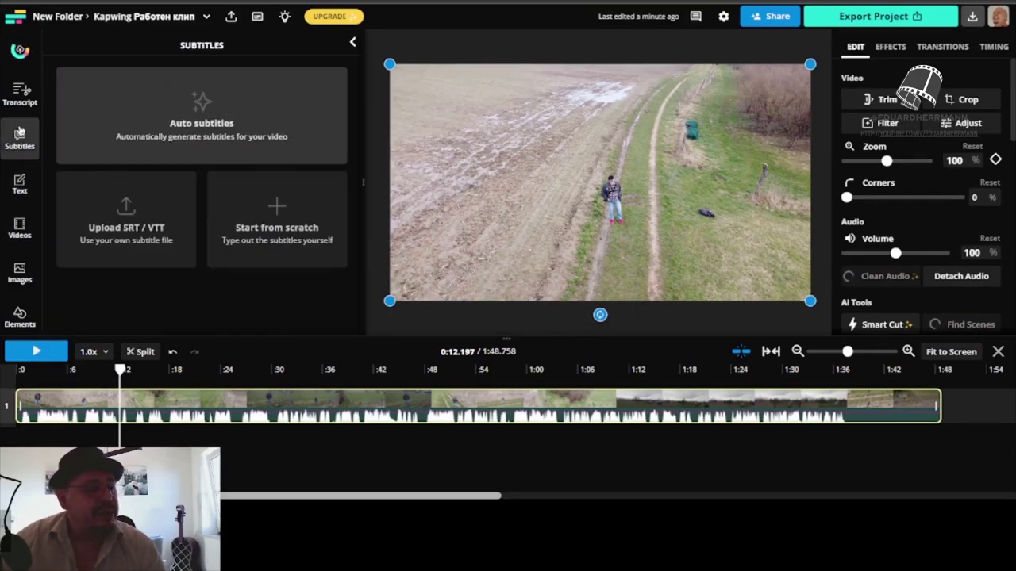
pyautogui.click(20, 93)
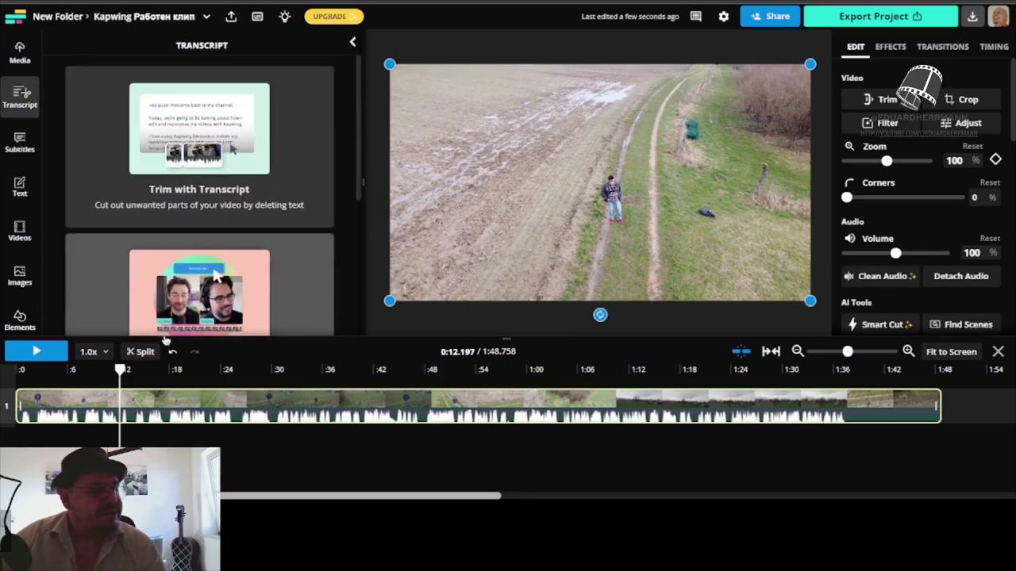
pyautogui.click(19, 52)
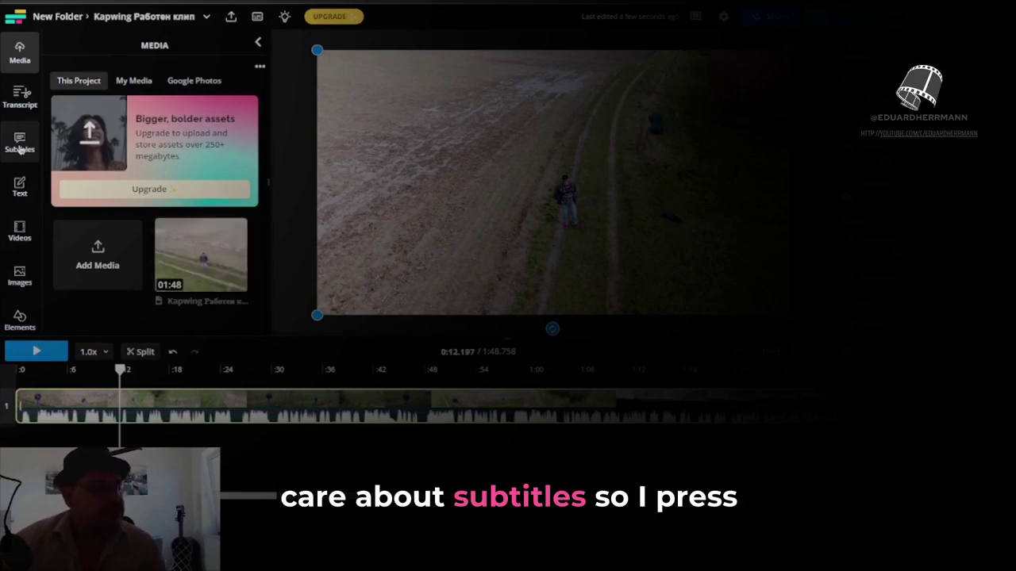
pyautogui.click(20, 142)
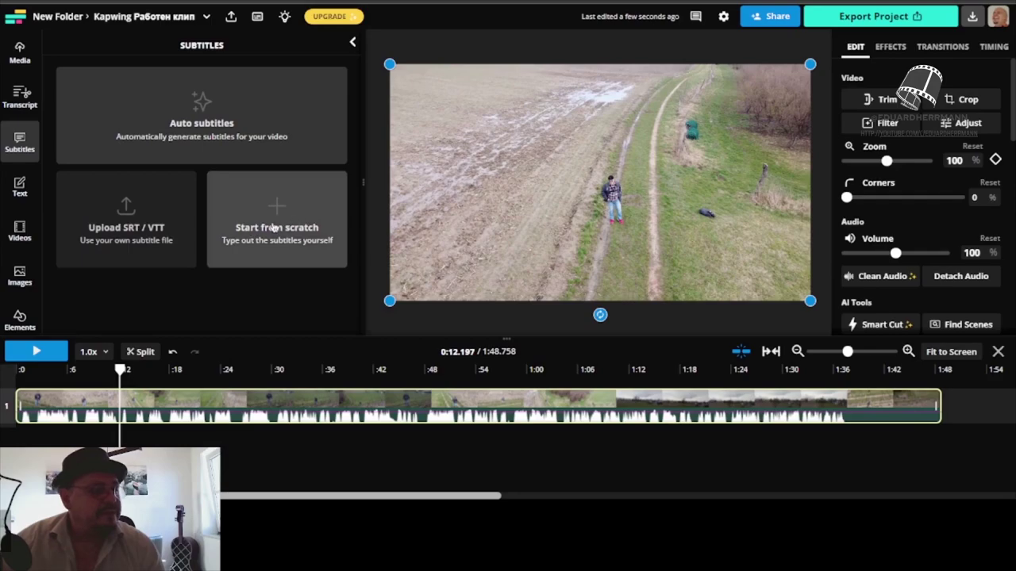
# Step: Generate auto subtitles for the Bulgarian video, translated into English - English
pyautogui.click(204, 112)
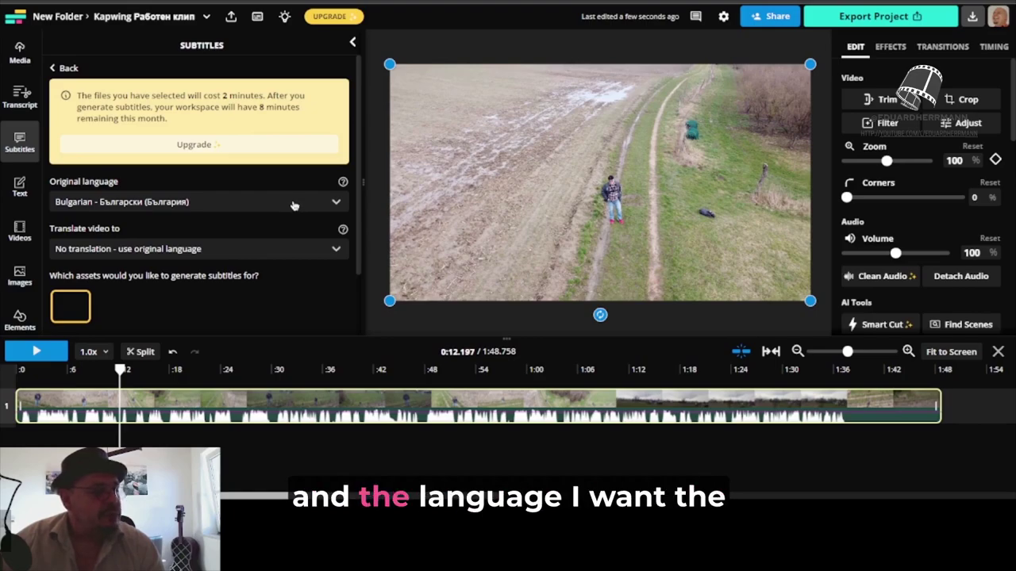
pyautogui.click(266, 250)
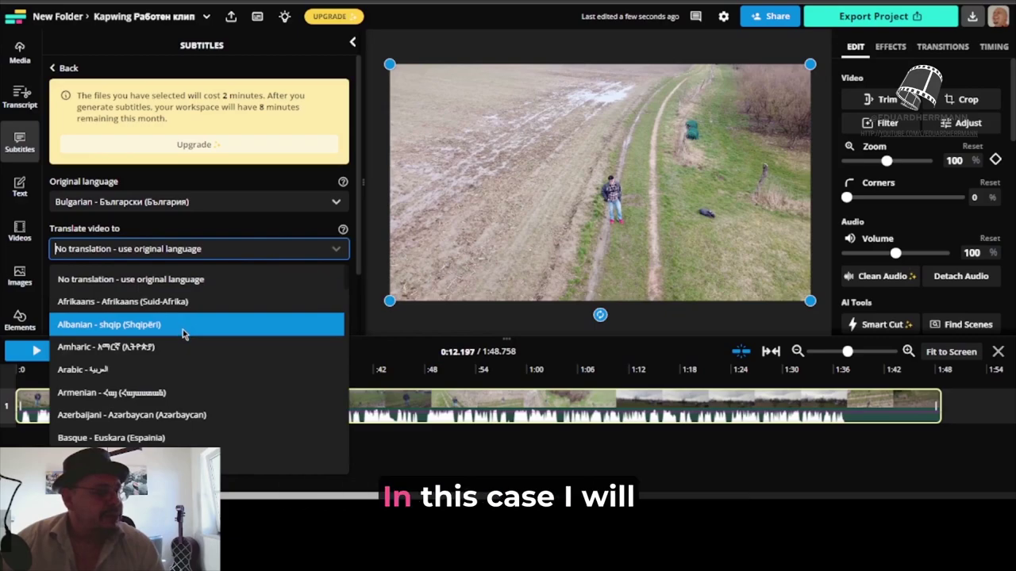
pyautogui.scroll(-5, 182, 335)
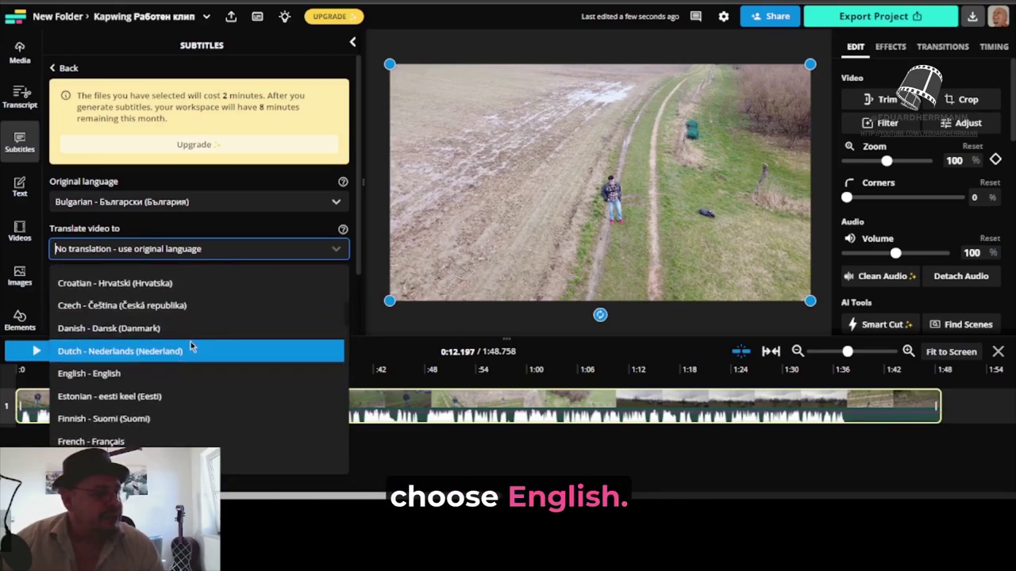
pyautogui.click(186, 377)
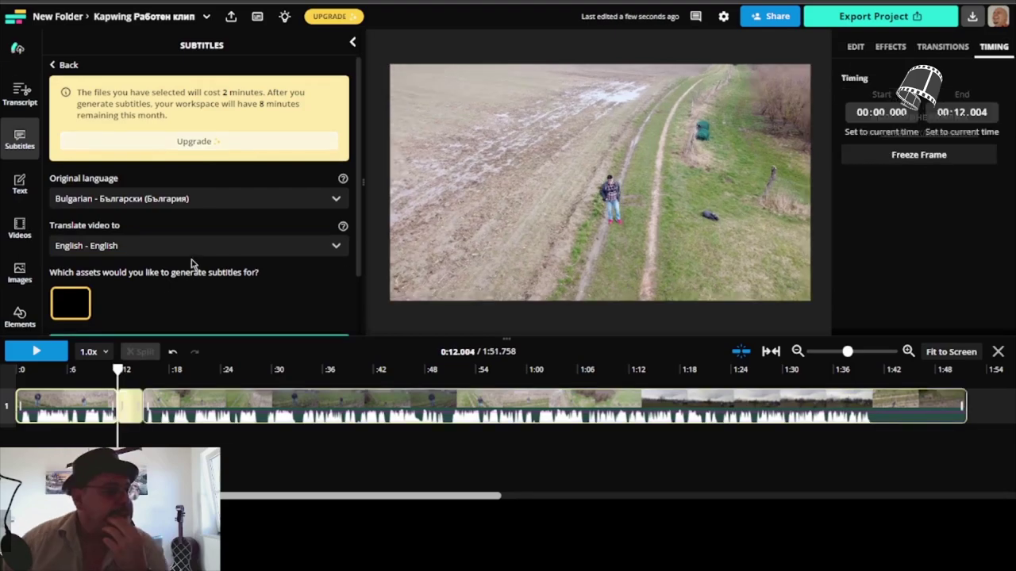
pyautogui.scroll(-2, 194, 265)
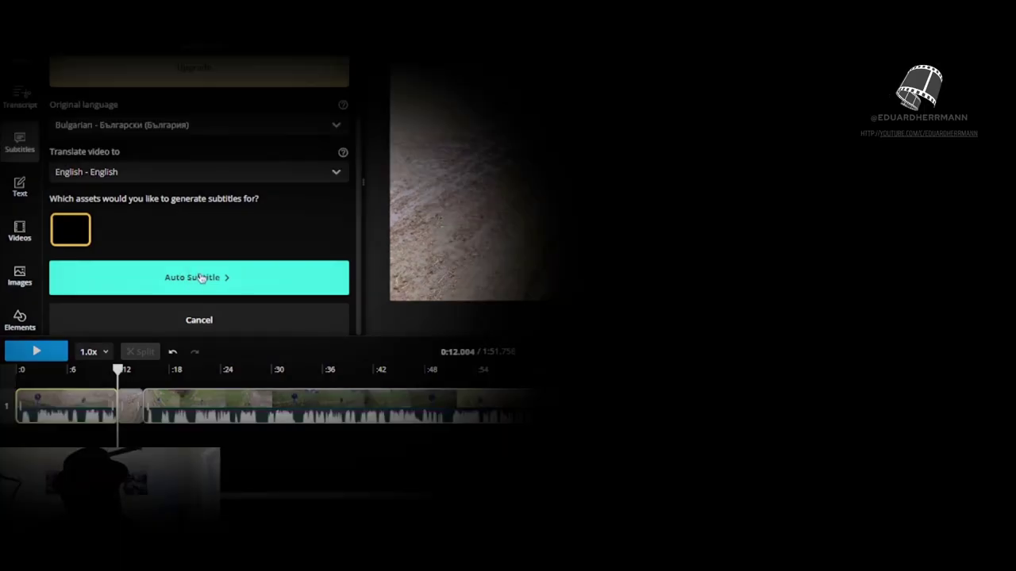
pyautogui.click(202, 278)
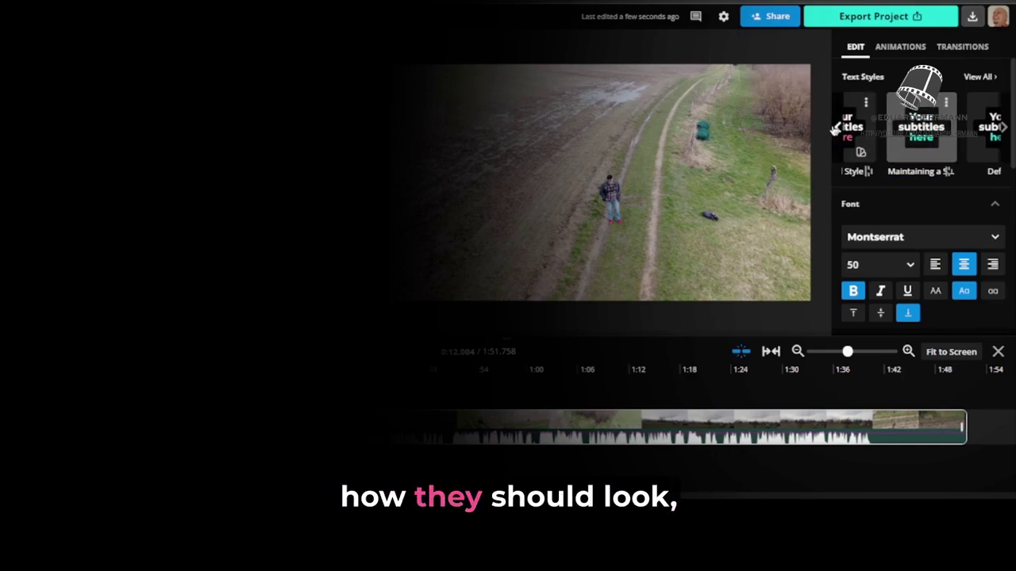
# Step: Browse forward through the subtitle Text Styles presets
pyautogui.click(839, 129)
pyautogui.click(1005, 129)
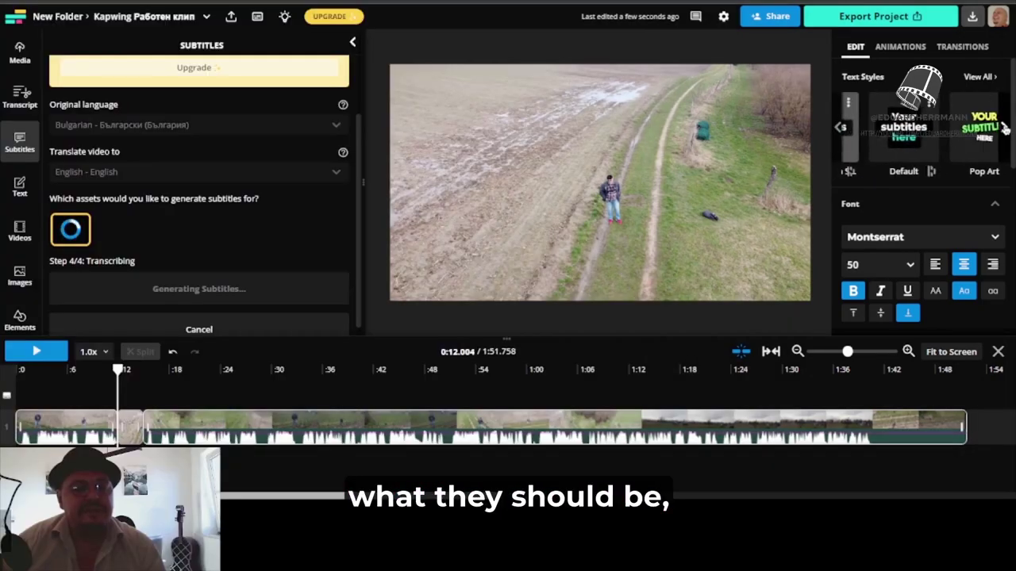
pyautogui.click(1005, 129)
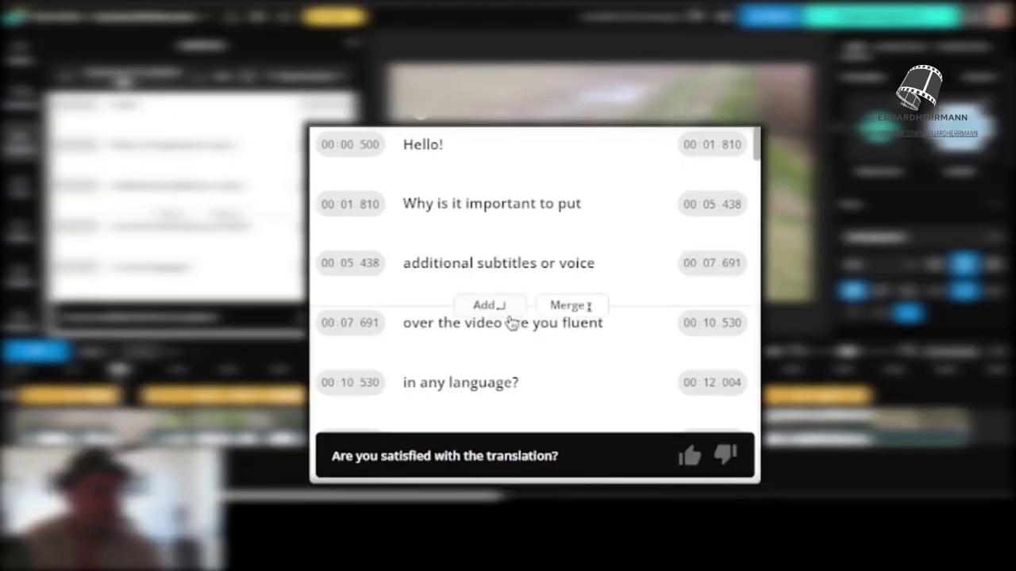
# Step: Scroll through the generated English subtitle list to review the lines
pyautogui.scroll(-5, 194, 249)
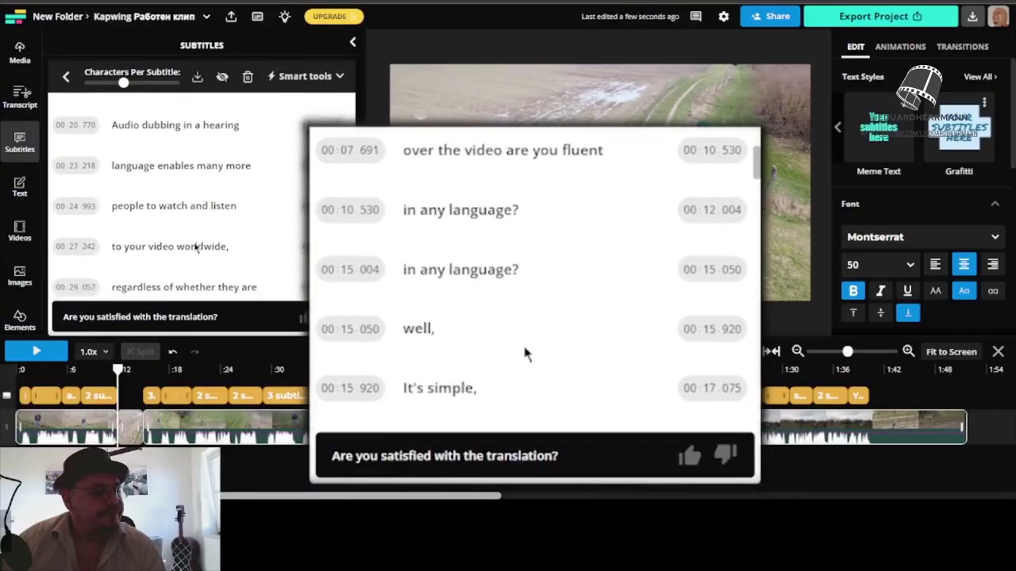
pyautogui.scroll(-10, 194, 248)
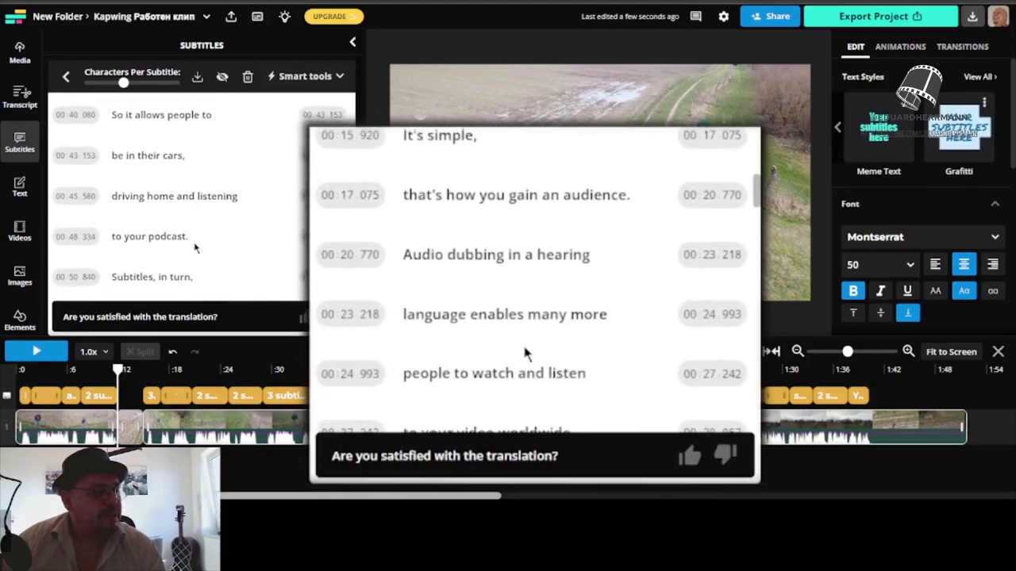
pyautogui.scroll(-8, 195, 248)
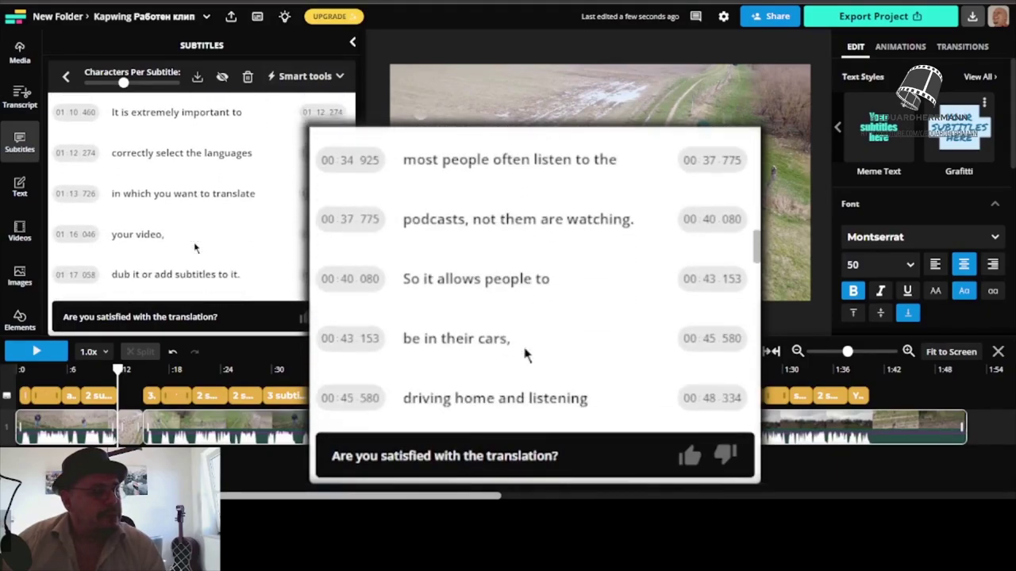
pyautogui.scroll(-5, 194, 248)
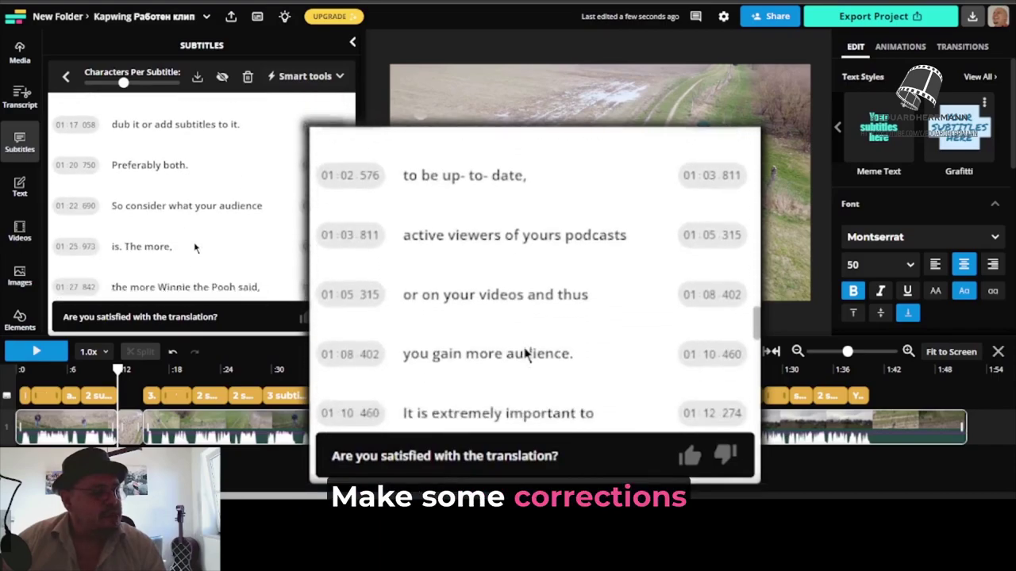
pyautogui.scroll(5, 194, 248)
pyautogui.scroll(20, 194, 249)
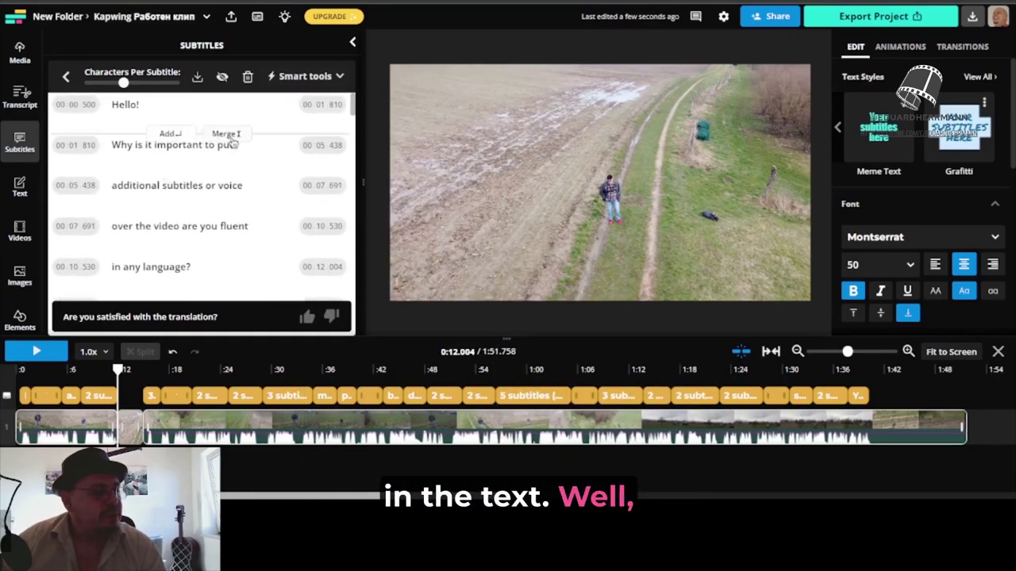
# Step: Jump to the 'Hello!' subtitle and play the video, pausing at 0:33.284
pyautogui.click(151, 104)
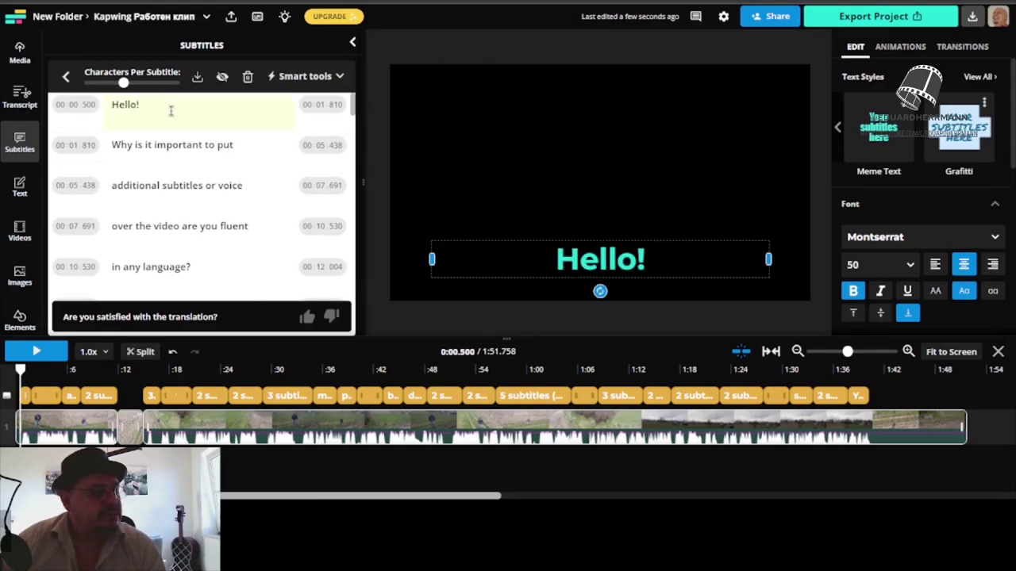
pyautogui.click(36, 351)
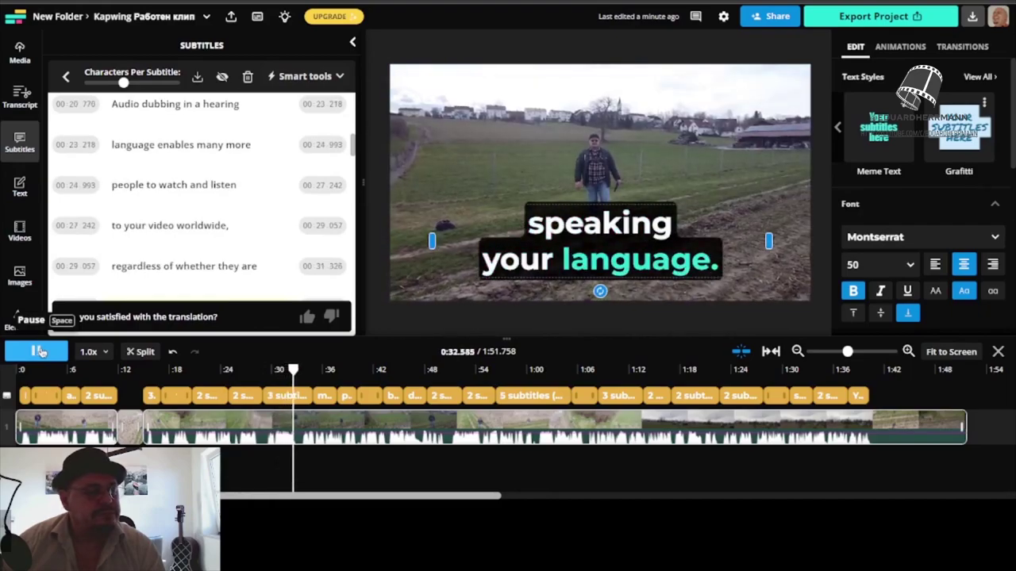
pyautogui.click(38, 352)
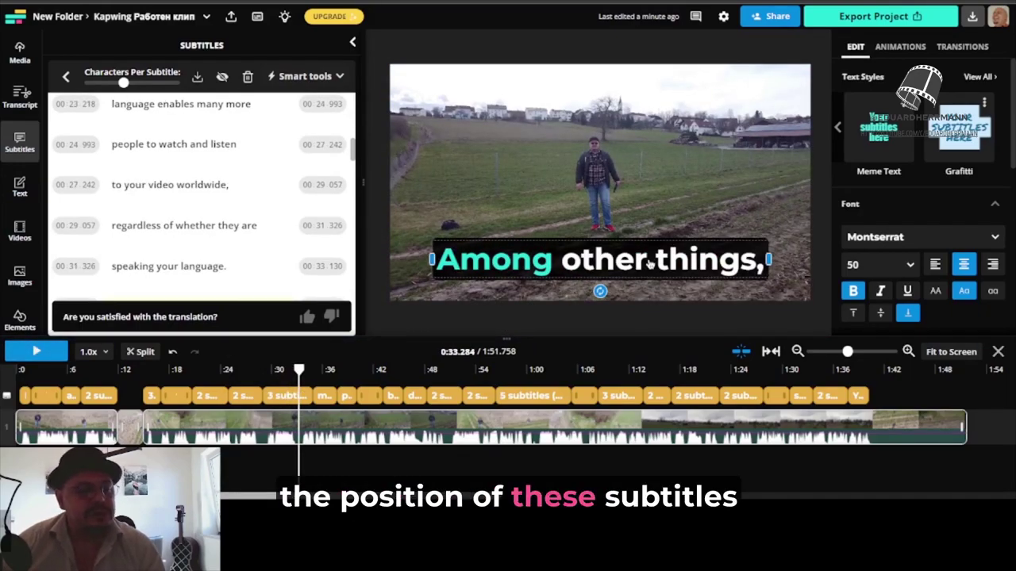
# Step: Browse back through the style presets and resize the subtitle box to nearly full width
pyautogui.click(837, 128)
pyautogui.click(837, 128)
pyautogui.click(838, 128)
pyautogui.click(837, 127)
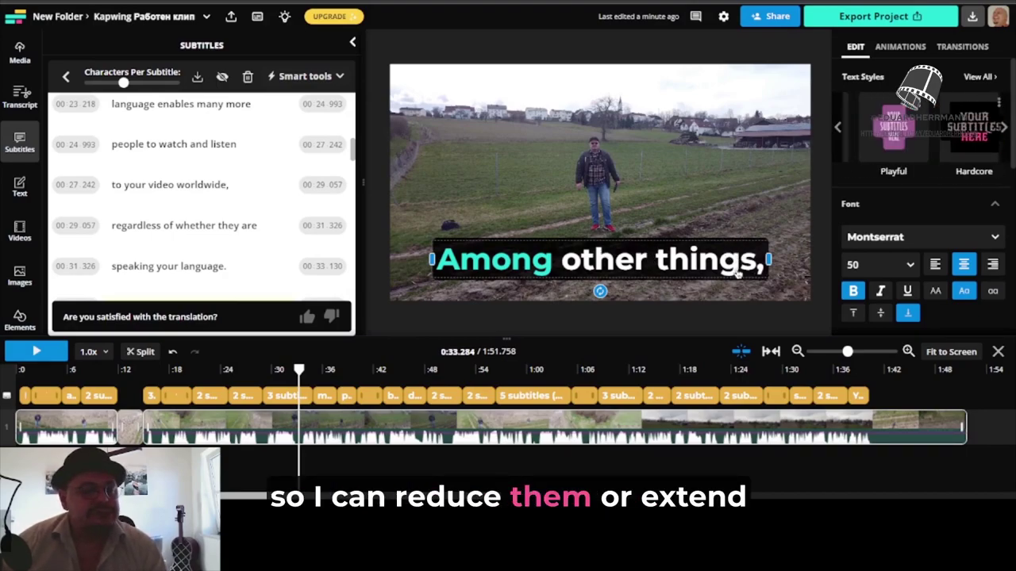
pyautogui.moveTo(767, 259); pyautogui.dragTo(666, 259)
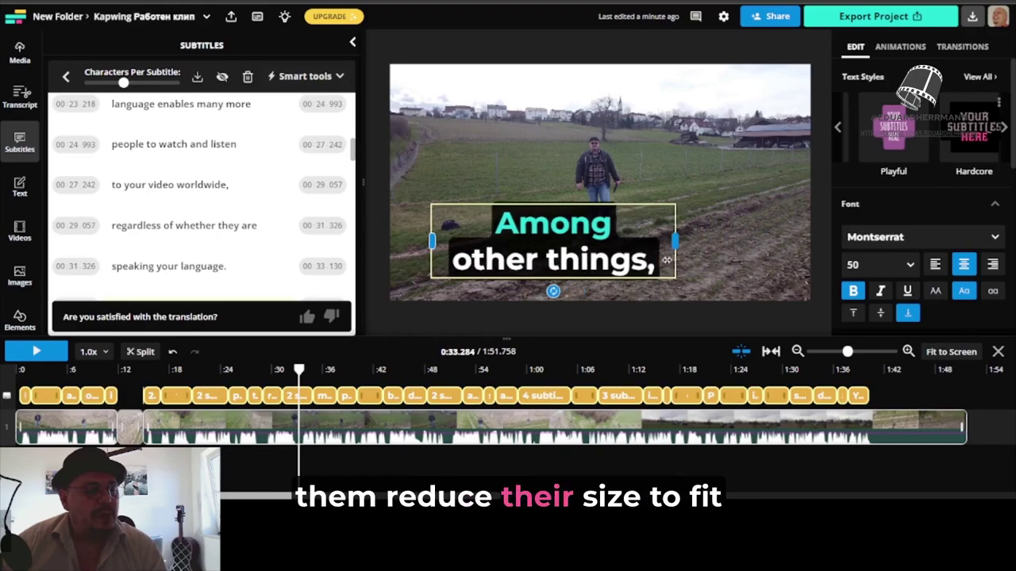
pyautogui.moveTo(811, 259); pyautogui.dragTo(804, 261)
# Step: Set subtitle font size to 30, turn bold off, and preview until 0:50.567
pyautogui.click(880, 264)
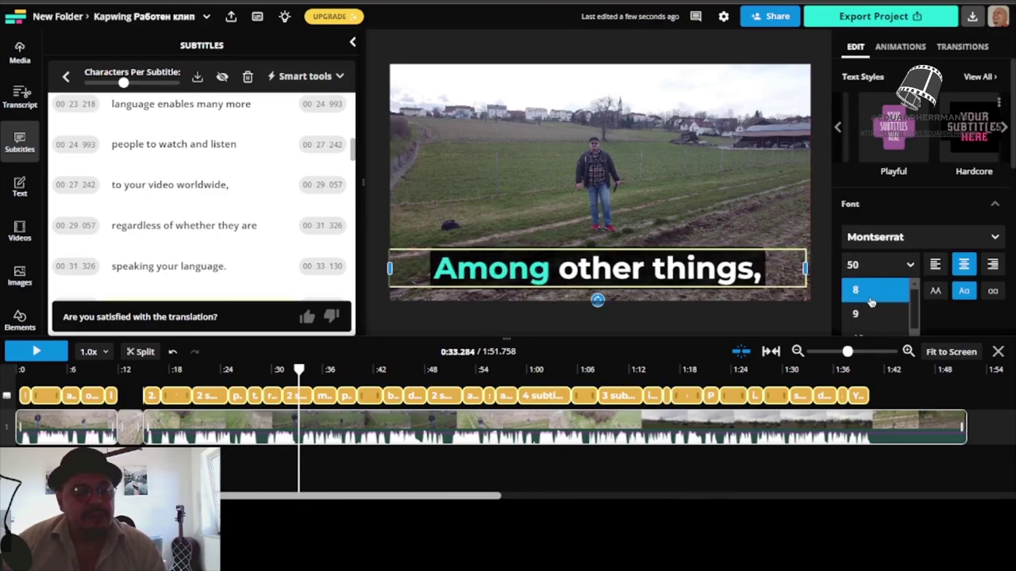
pyautogui.write('14')
pyautogui.scroll(2, 864, 306)
pyautogui.click(861, 292)
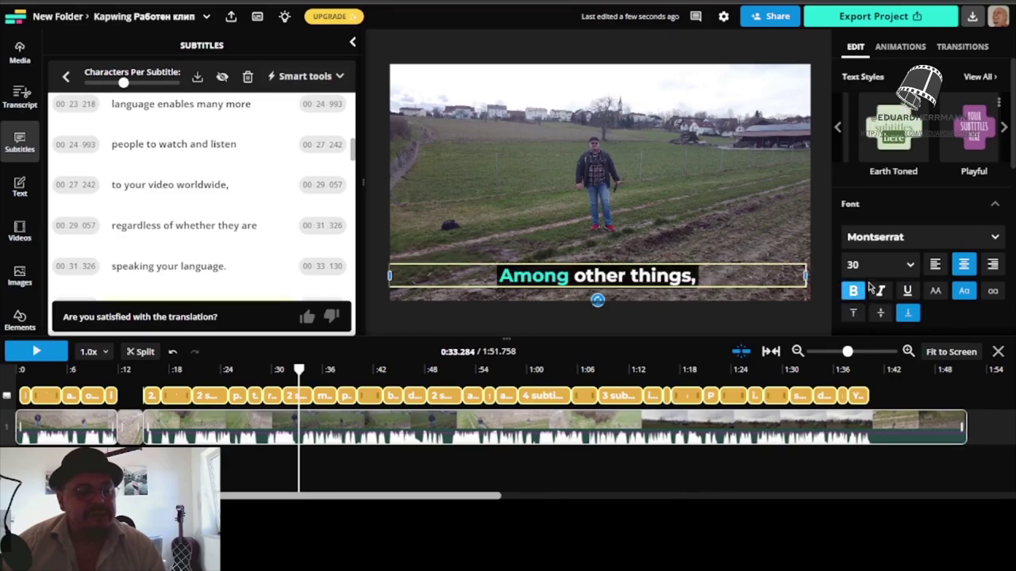
pyautogui.click(853, 290)
pyautogui.click(36, 351)
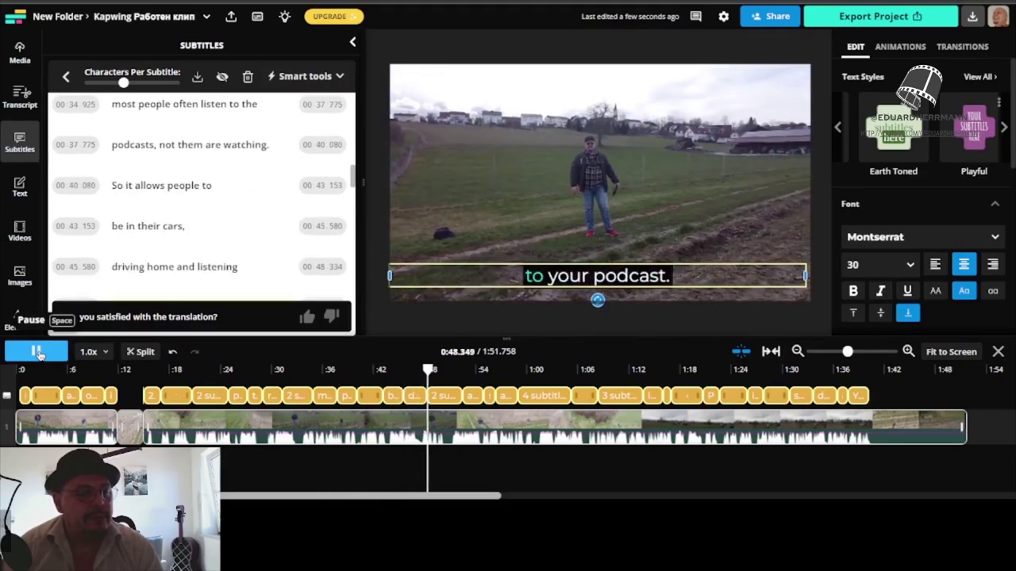
pyautogui.click(37, 351)
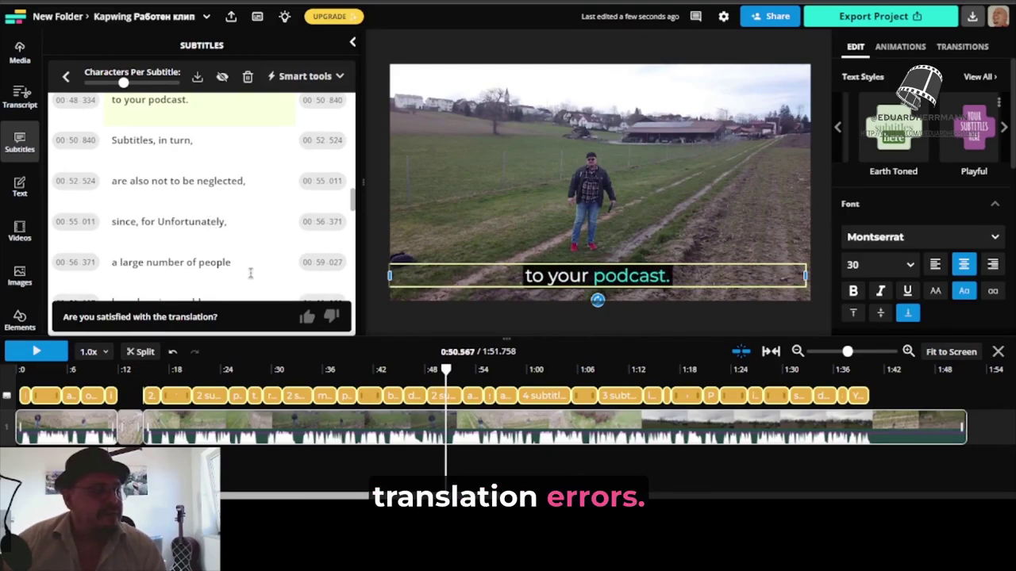
pyautogui.scroll(-10, 242, 280)
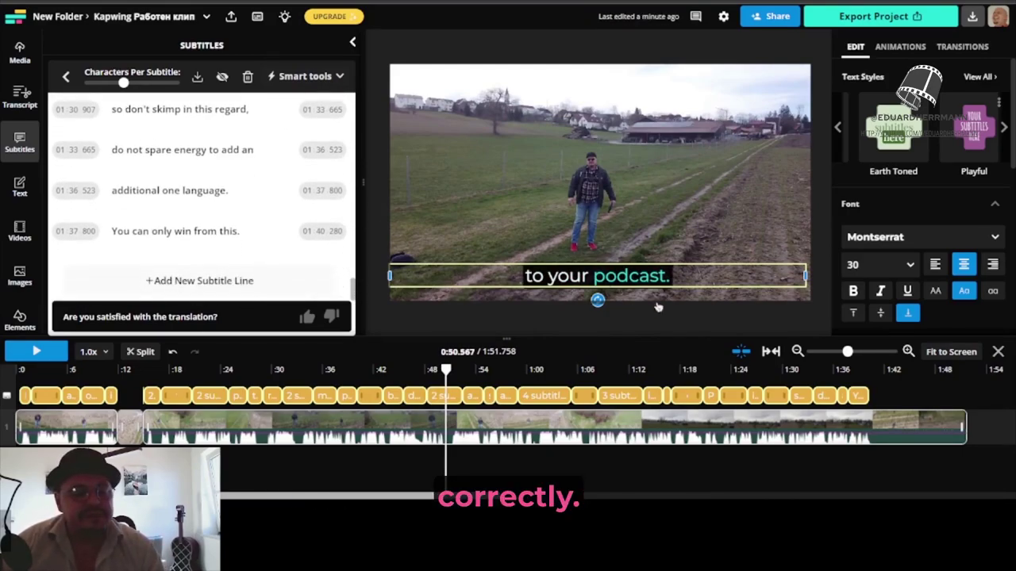
pyautogui.scroll(10, 193, 186)
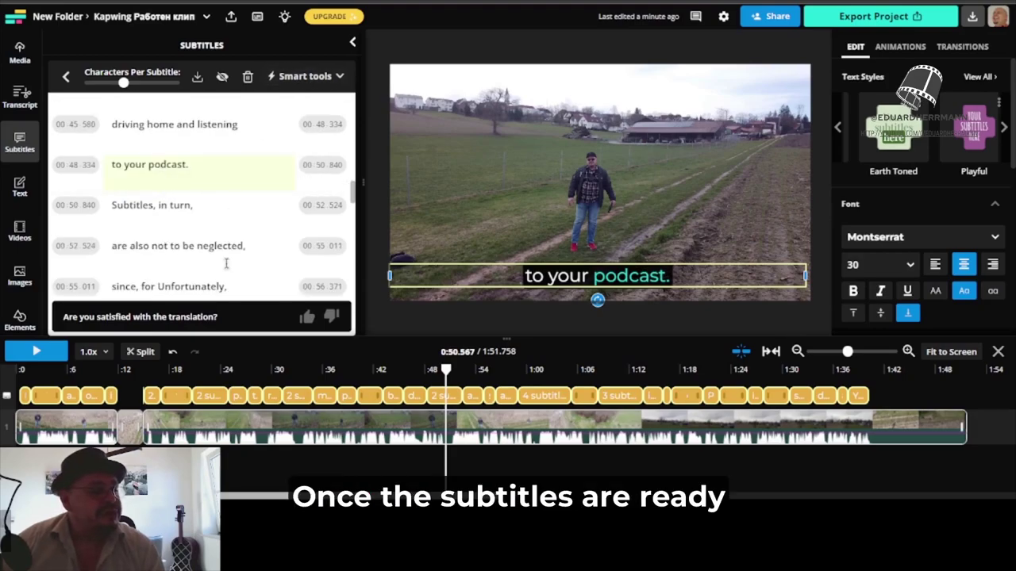
pyautogui.scroll(-10, 276, 302)
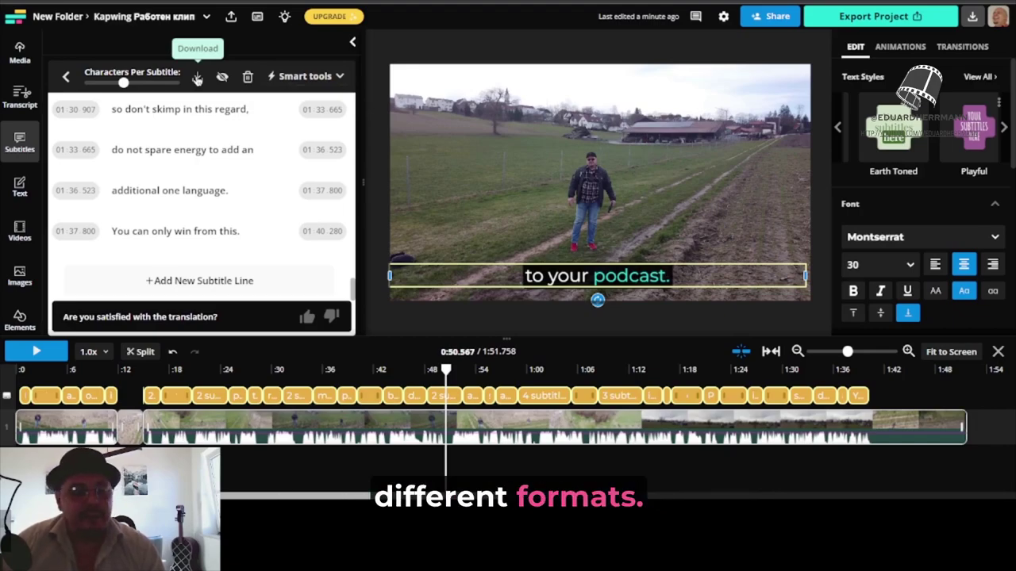
pyautogui.click(197, 77)
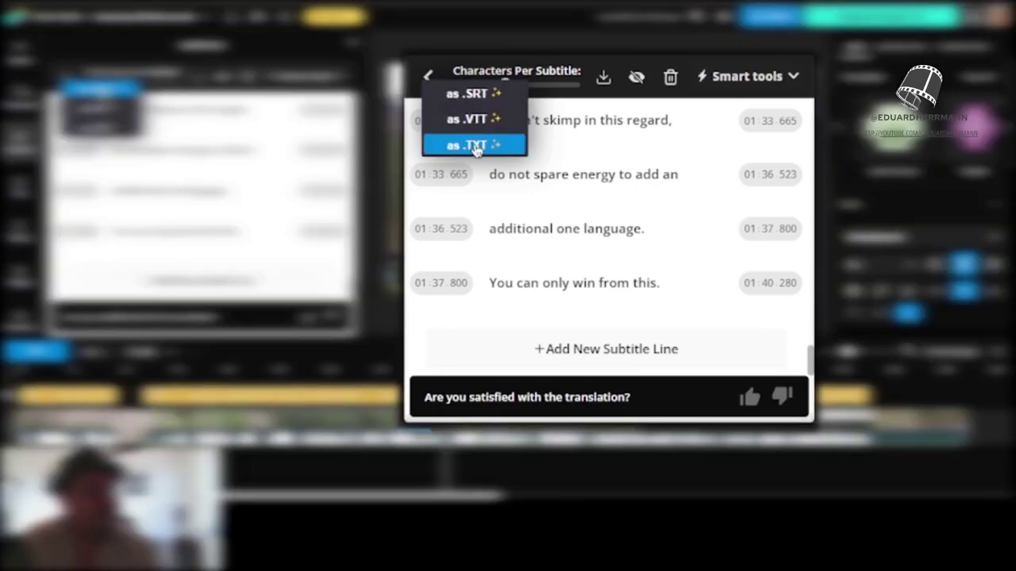
pyautogui.click(101, 89)
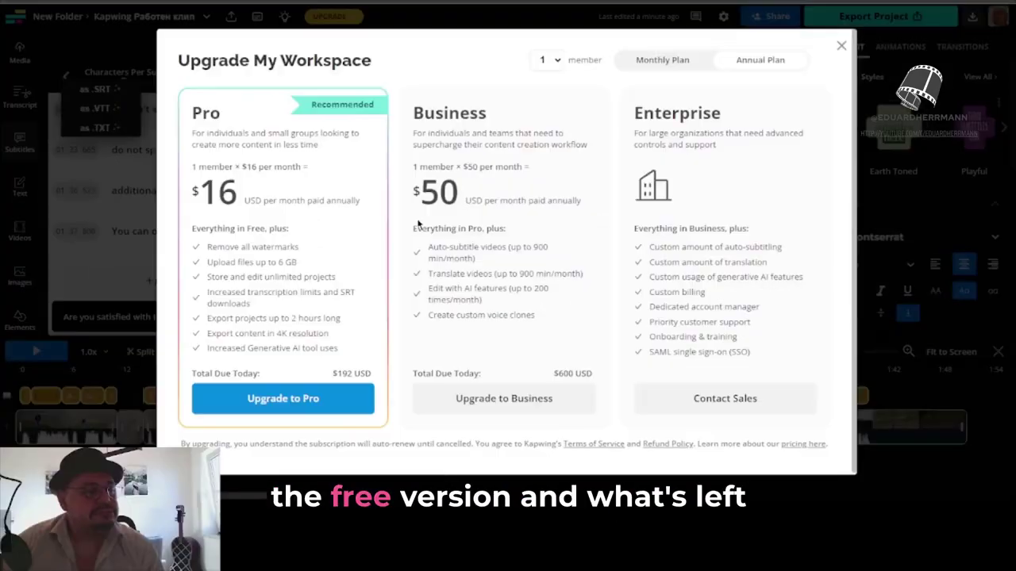
pyautogui.press('Escape')
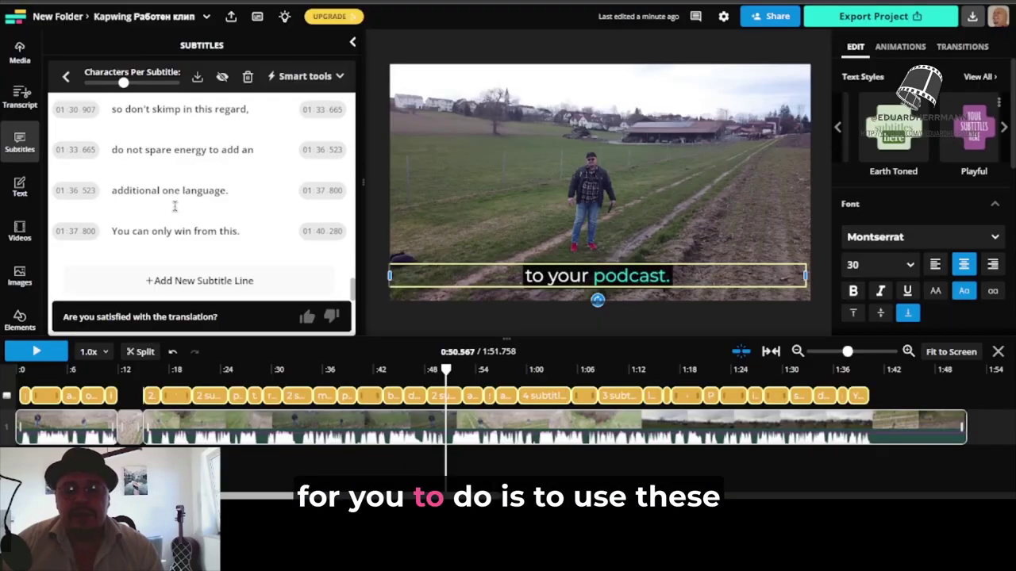
pyautogui.scroll(15, 239, 198)
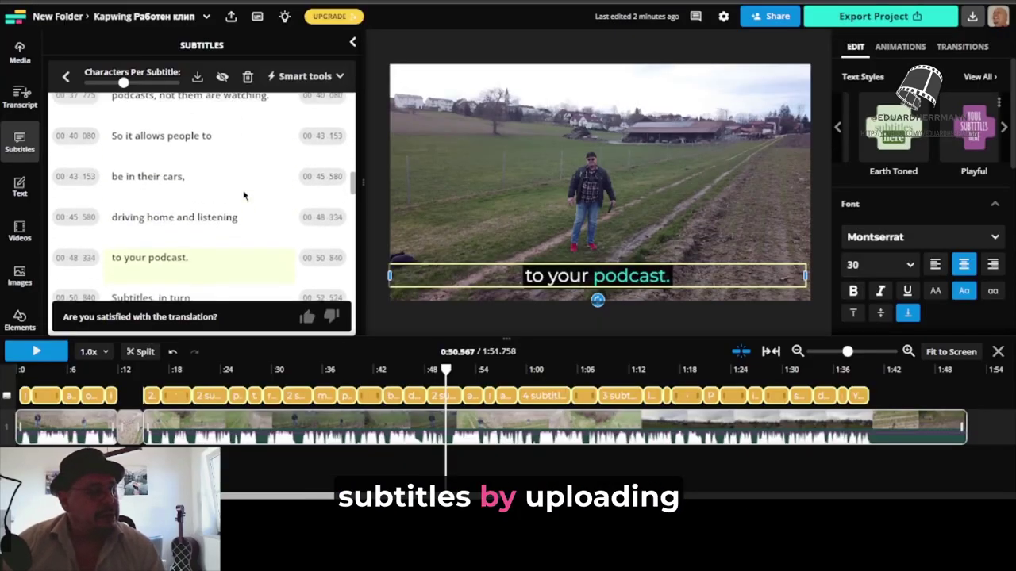
pyautogui.scroll(5, 243, 198)
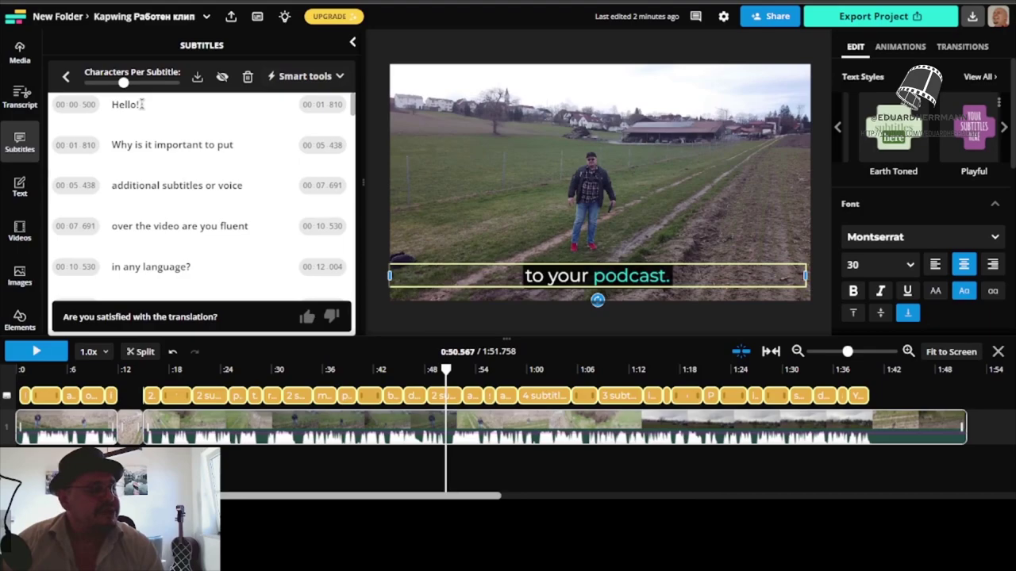
# Step: Select the 'Hello!' subtitle, scrub from about 0:52, then view the workspace upgrade plans
pyautogui.moveTo(140, 104); pyautogui.dragTo(115, 136)
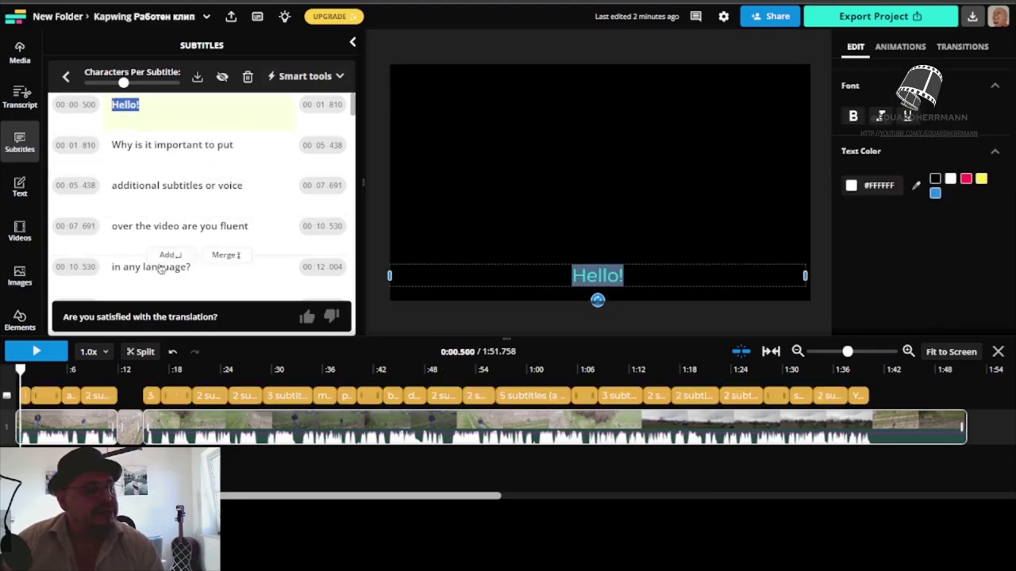
pyautogui.scroll(-5, 198, 204)
pyautogui.click(461, 373)
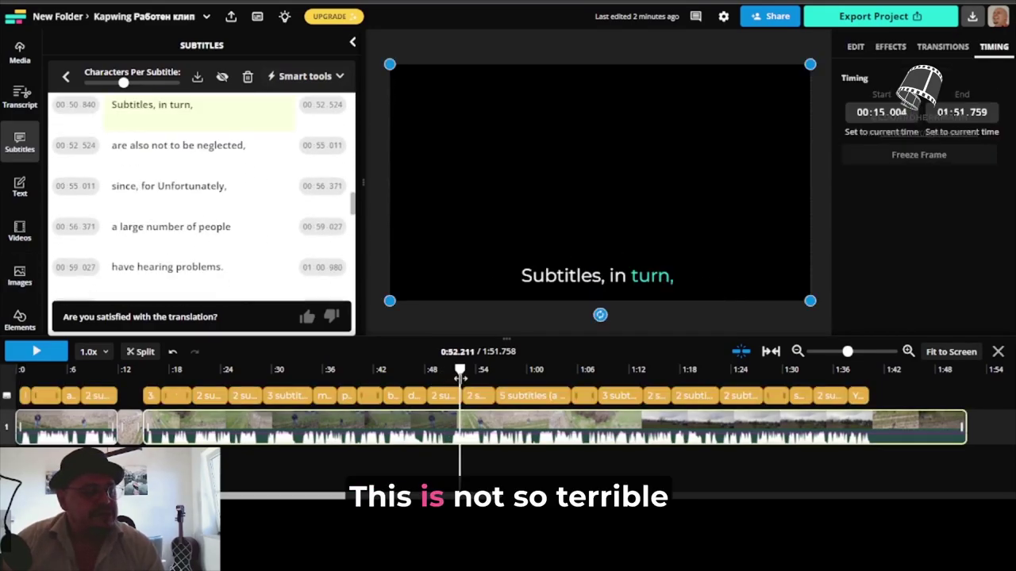
pyautogui.moveTo(460, 378); pyautogui.dragTo(537, 383)
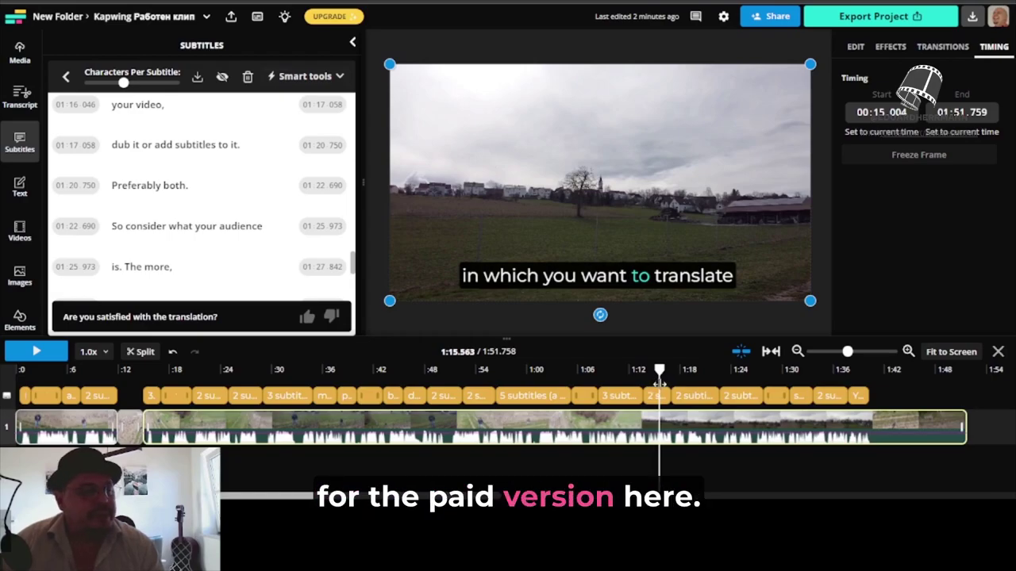
pyautogui.click(327, 17)
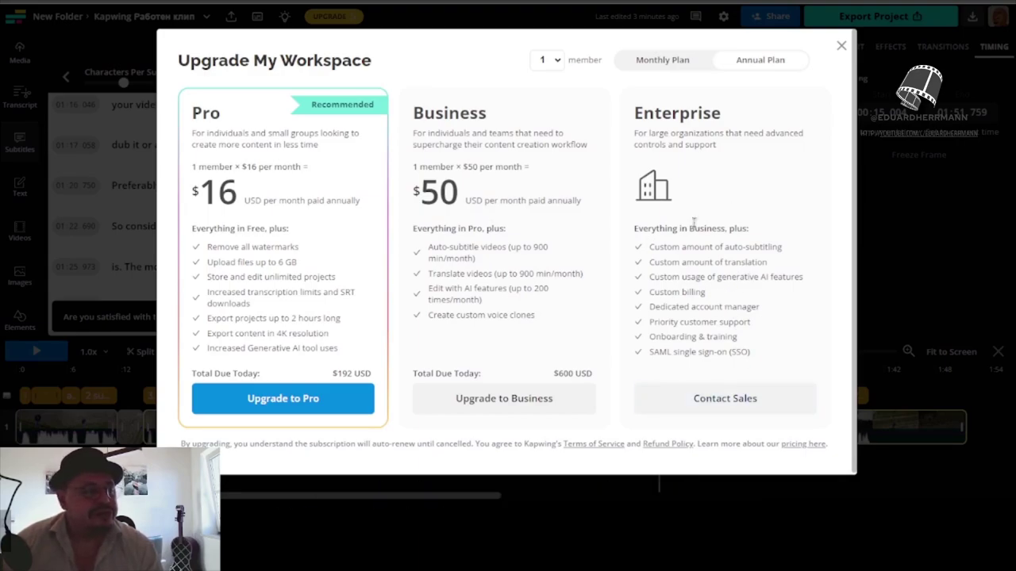
# Step: Close the Upgrade My Workspace plans dialog
pyautogui.click(841, 47)
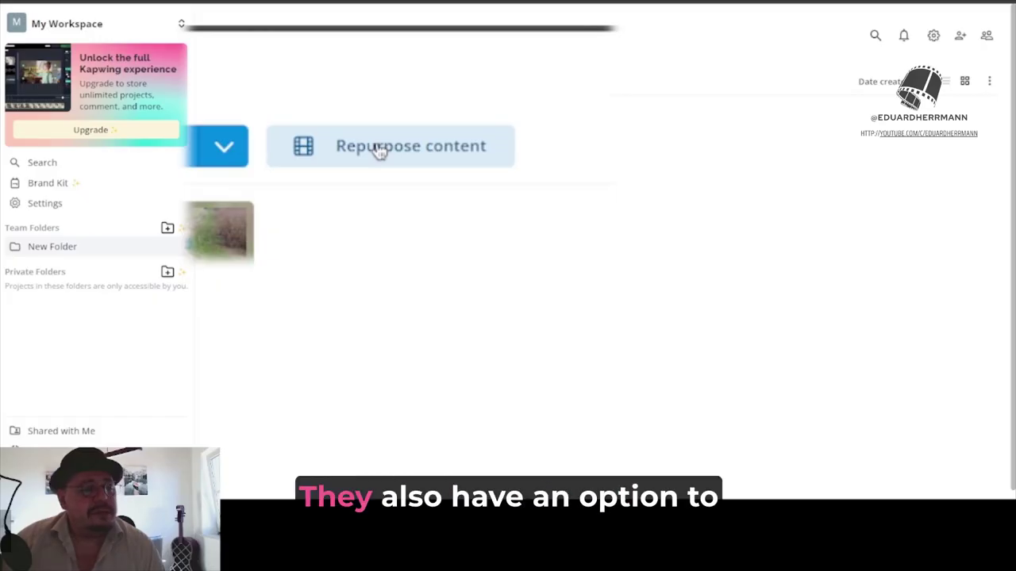
# Step: Open Repurpose content and remove the uploaded clip rejected as under 10 minutes
pyautogui.click(430, 73)
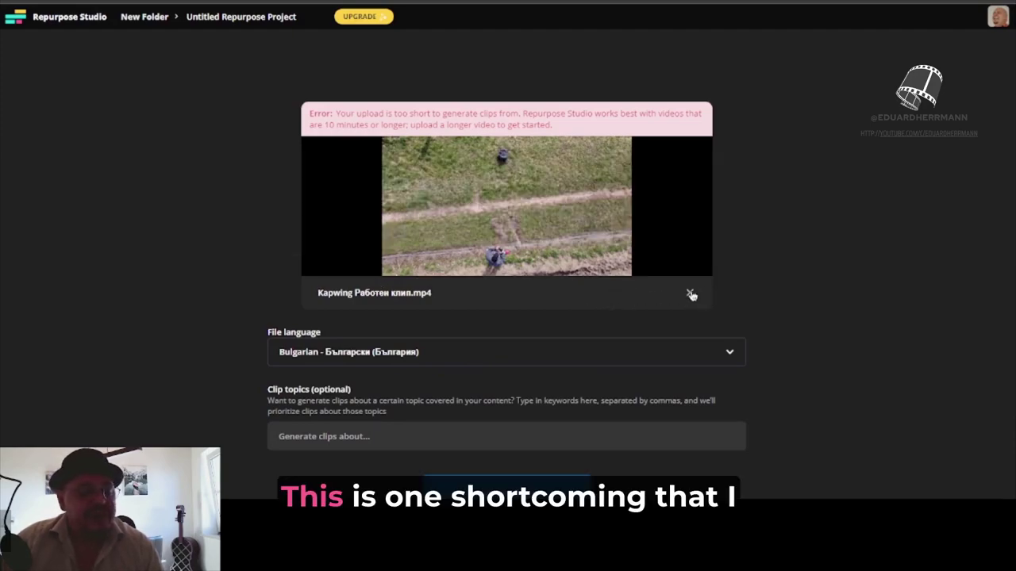
pyautogui.click(690, 294)
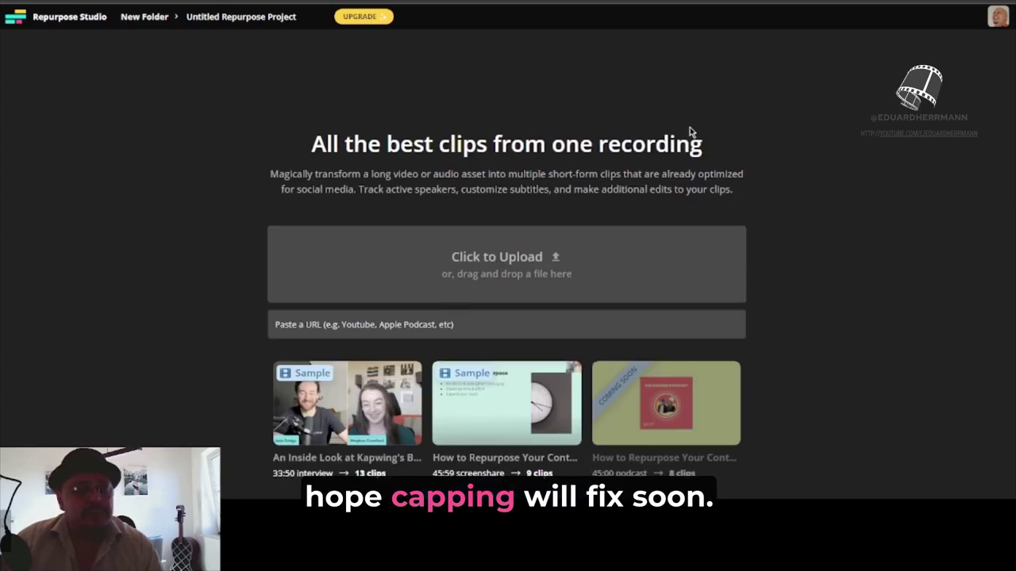